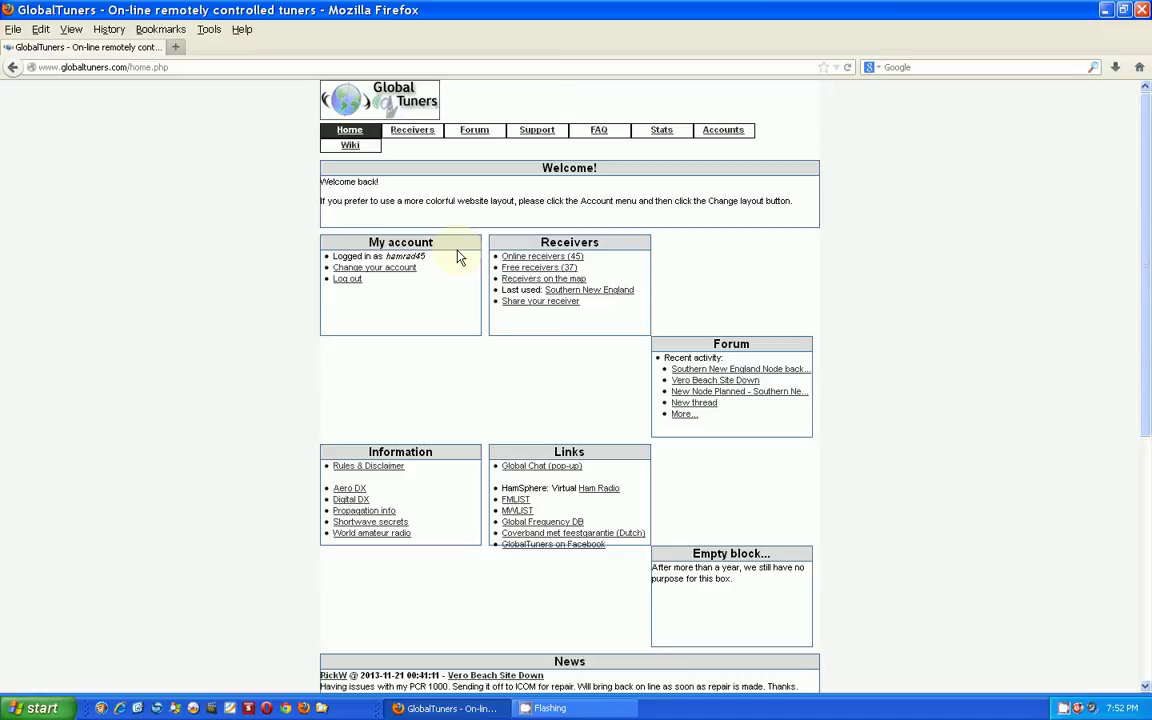
# Open the receivers list and look through the online receivers' locations, countries, models and status.
pyautogui.click(412, 132)
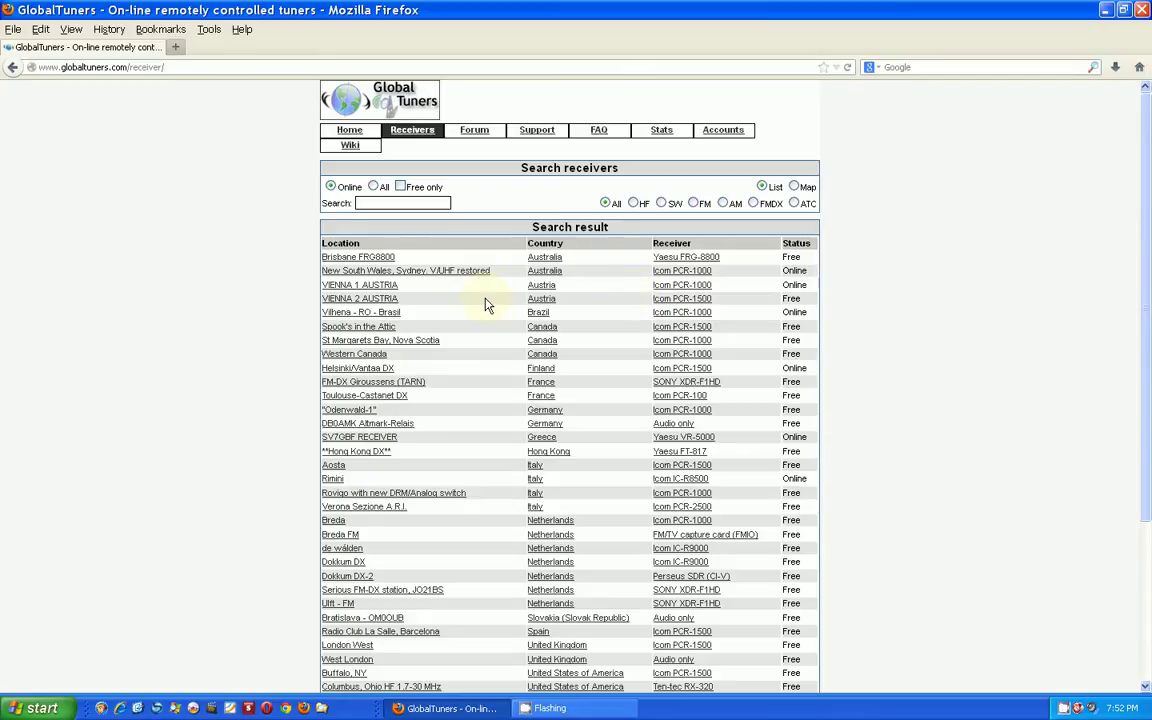
pyautogui.scroll(-3, 443, 362)
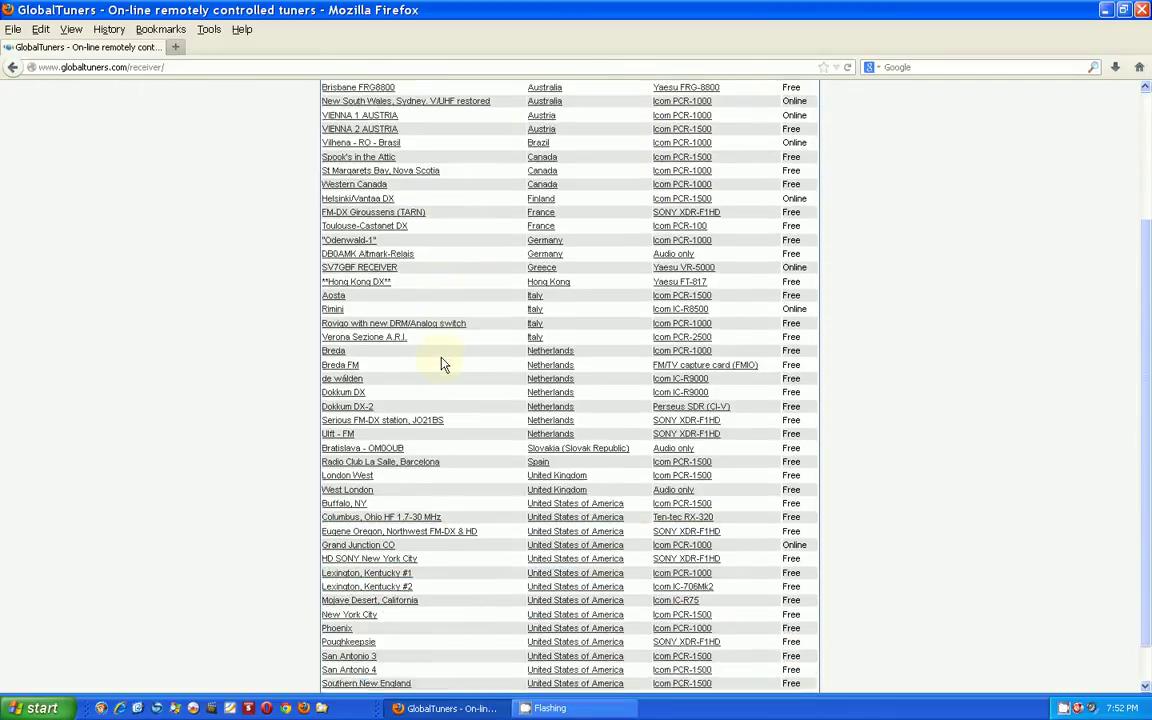
pyautogui.scroll(-1, 443, 362)
pyautogui.scroll(3, 443, 362)
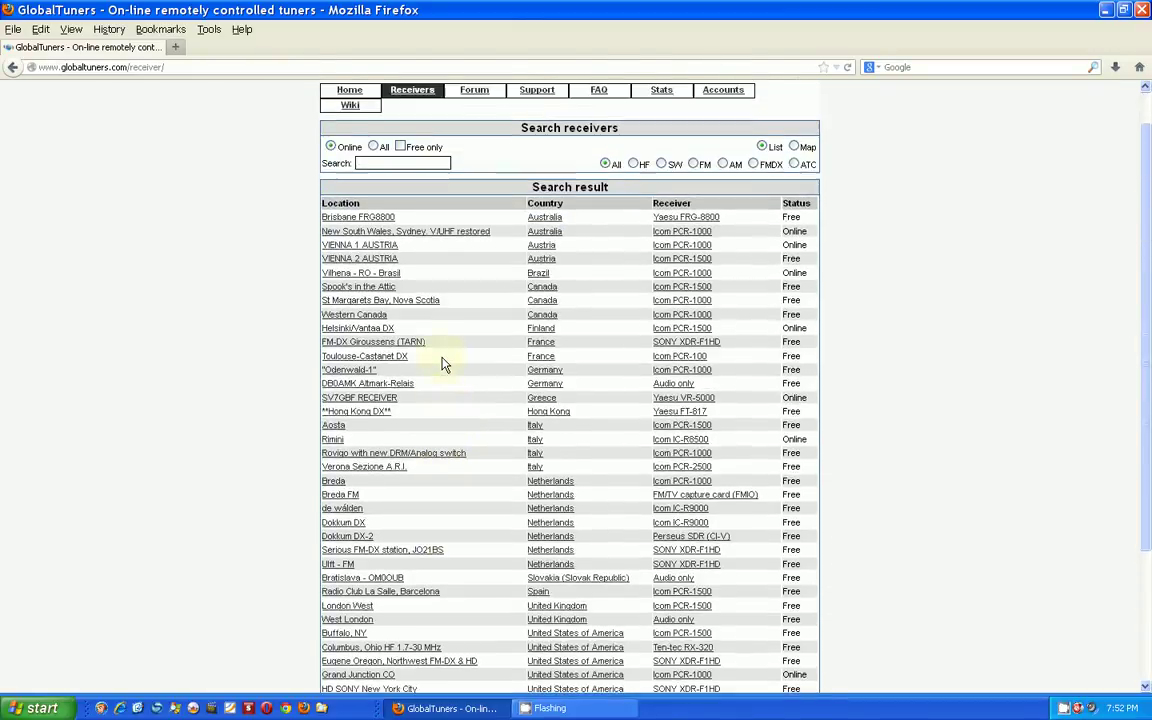
pyautogui.scroll(1, 443, 364)
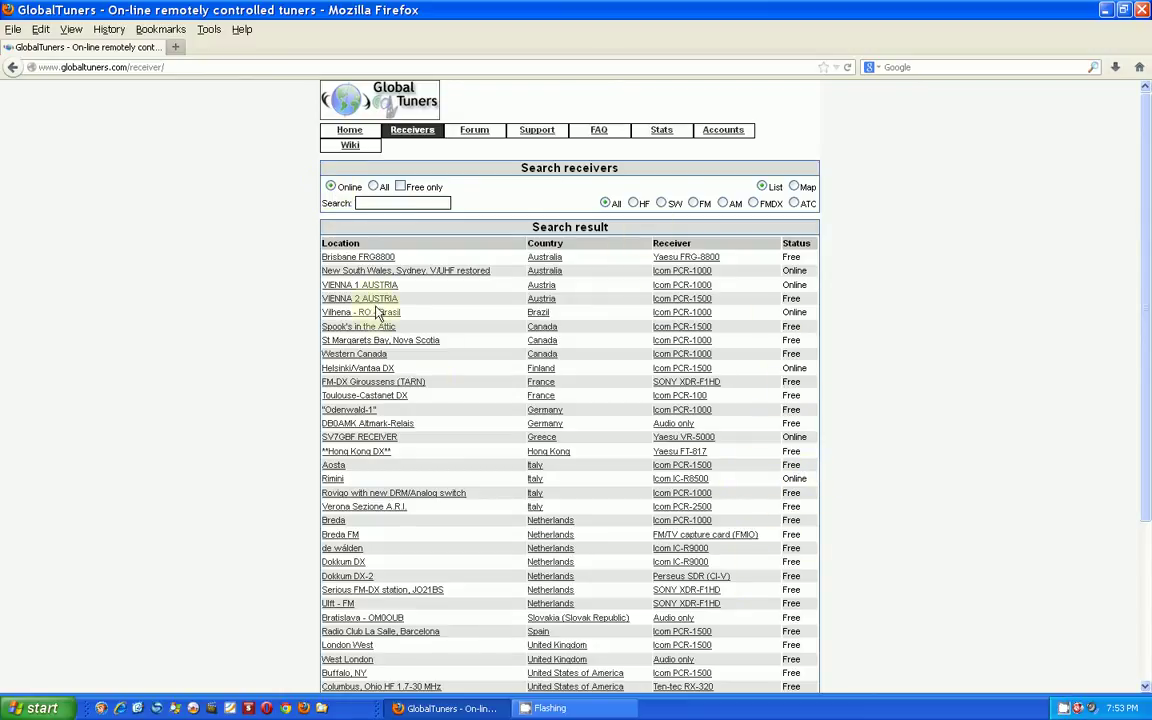
# Filter the receiver list to free receivers only and restrict it to the HF category.
pyautogui.click(401, 188)
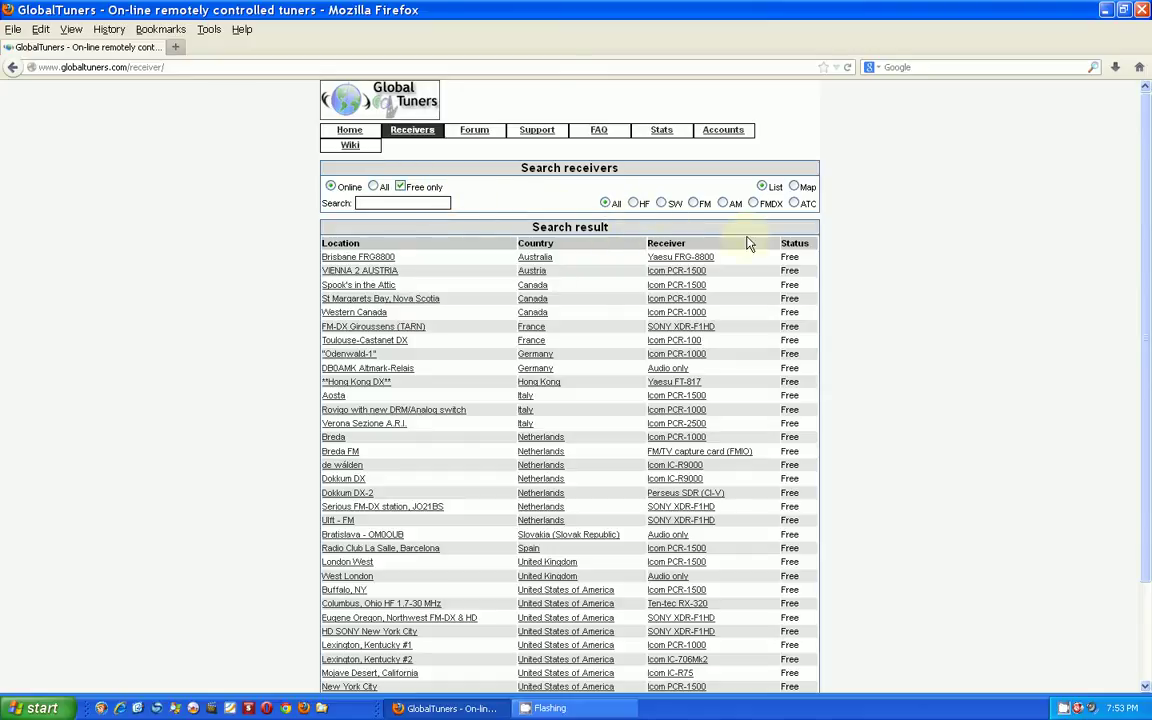
pyautogui.click(633, 203)
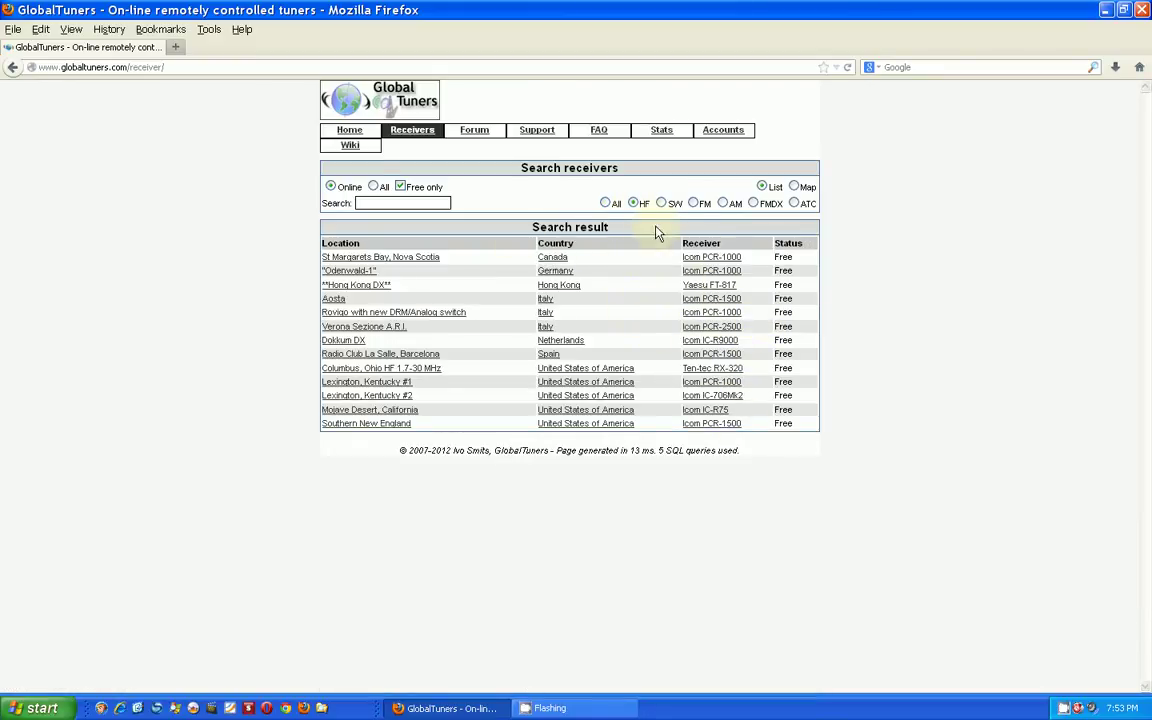
pyautogui.click(605, 203)
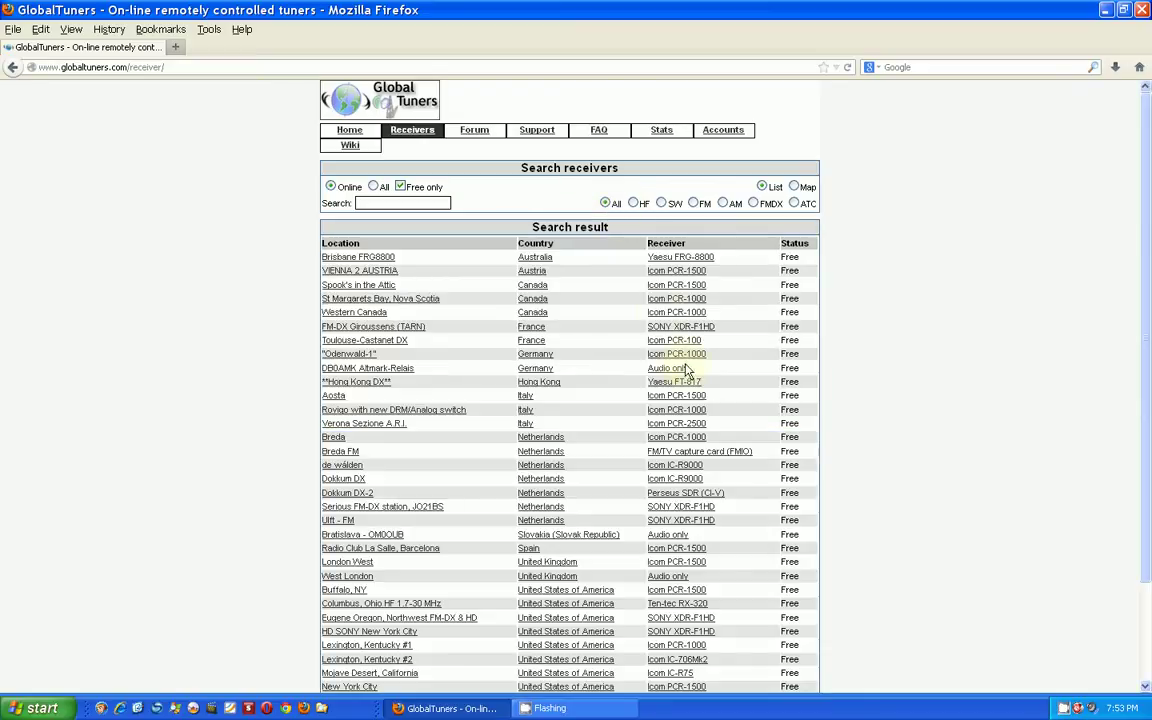
pyautogui.scroll(-1, 717, 521)
pyautogui.scroll(-2, 717, 521)
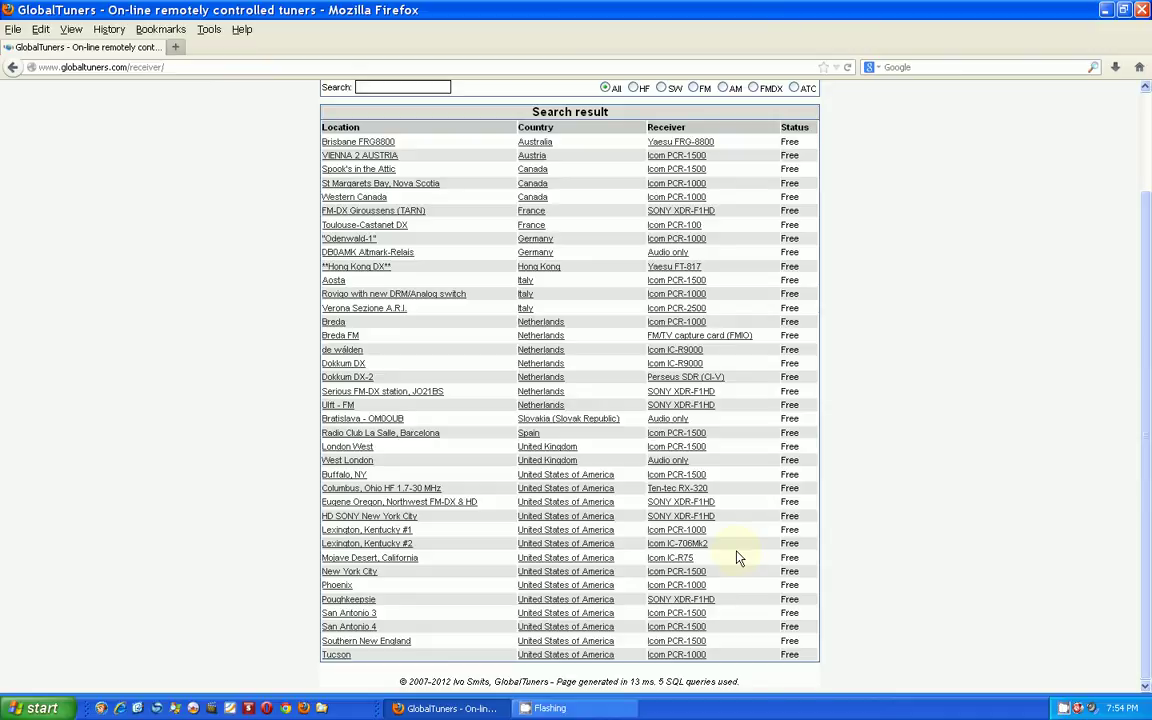
pyautogui.click(635, 88)
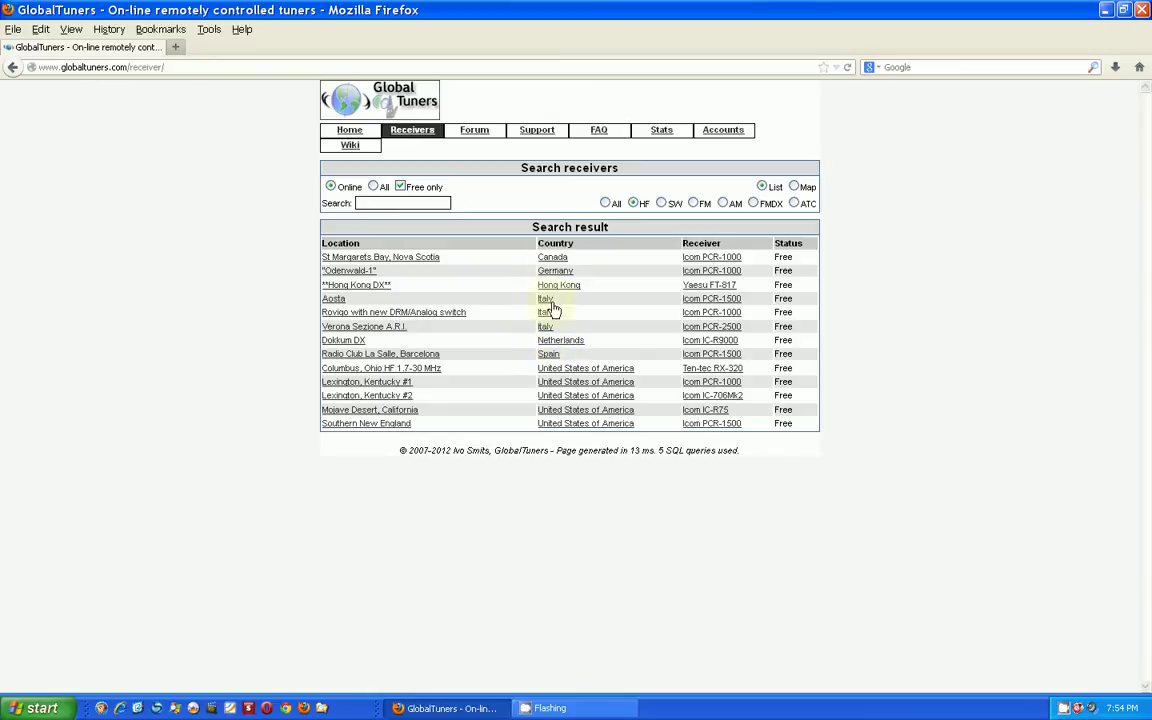
# Tune in to the "Odenwald-1" receiver in Germany and activate the blocked plugins to load its radio controller.
pyautogui.click(351, 274)
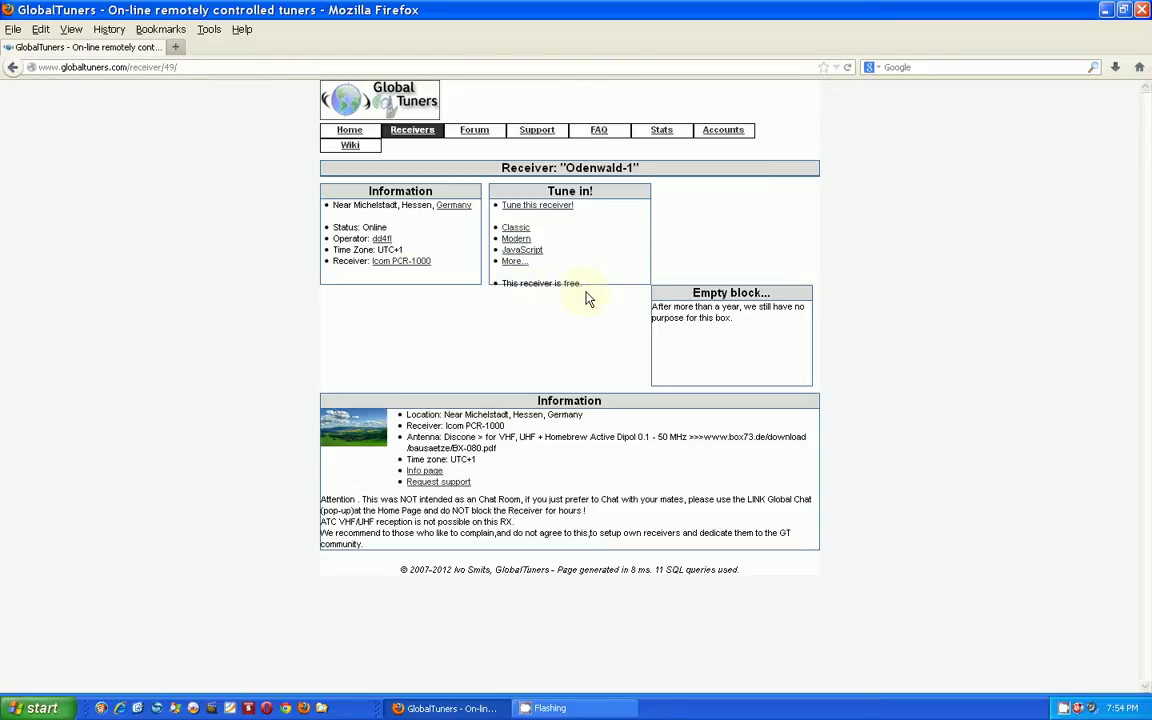
pyautogui.click(521, 207)
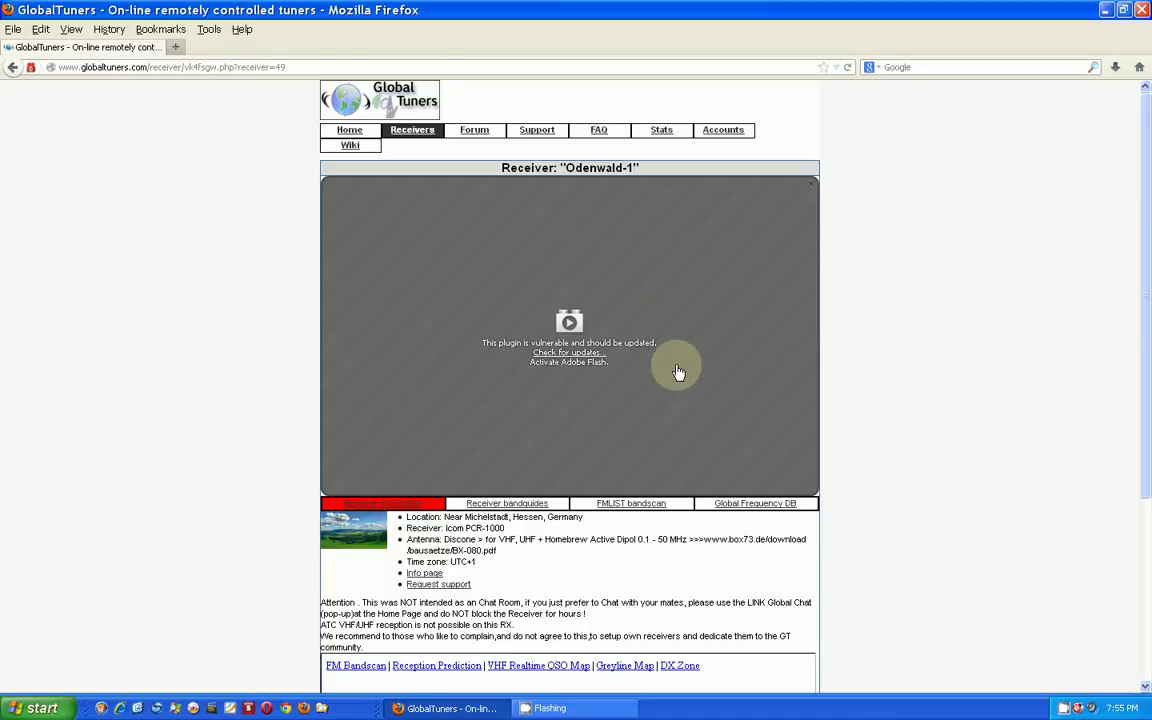
pyautogui.click(564, 362)
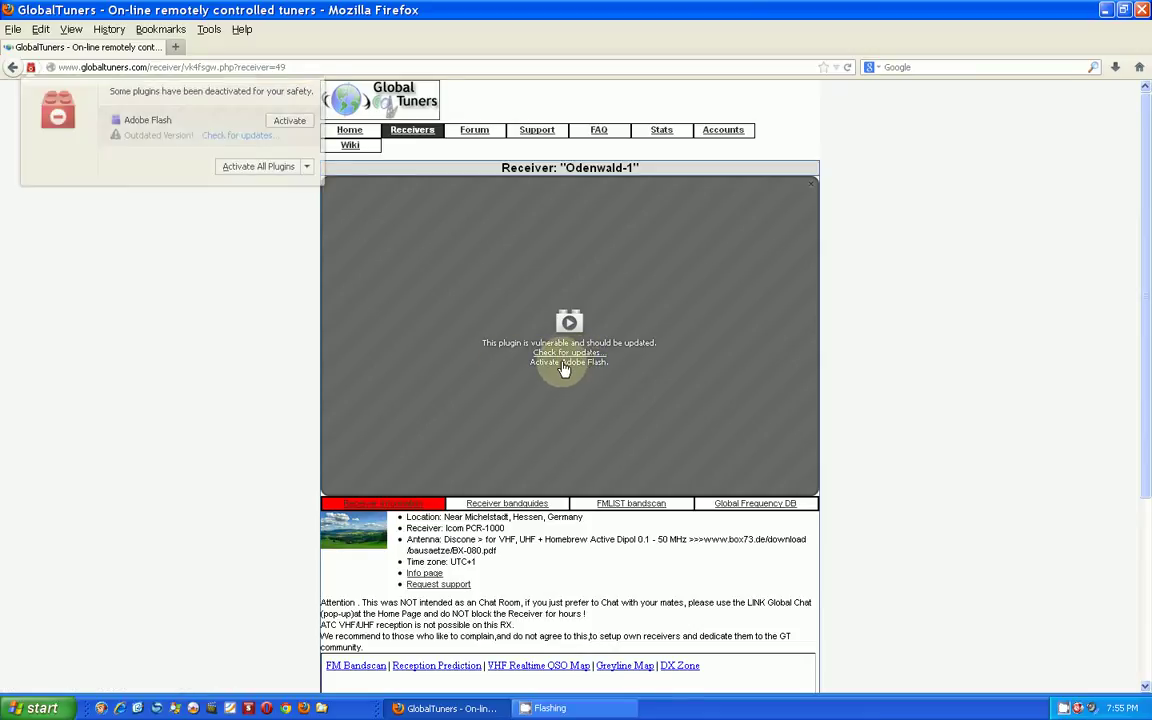
pyautogui.click(240, 171)
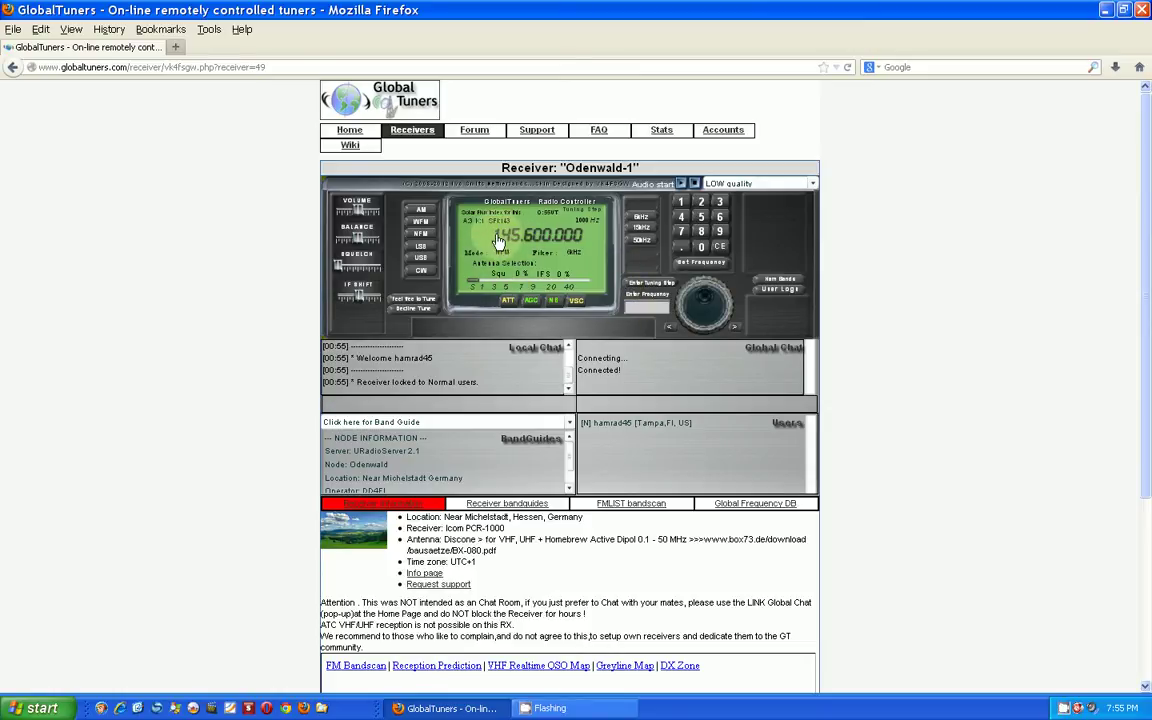
# Tune the receiver to 9.965 MHz and set its mode to AM.
pyautogui.scroll(-1, 513, 240)
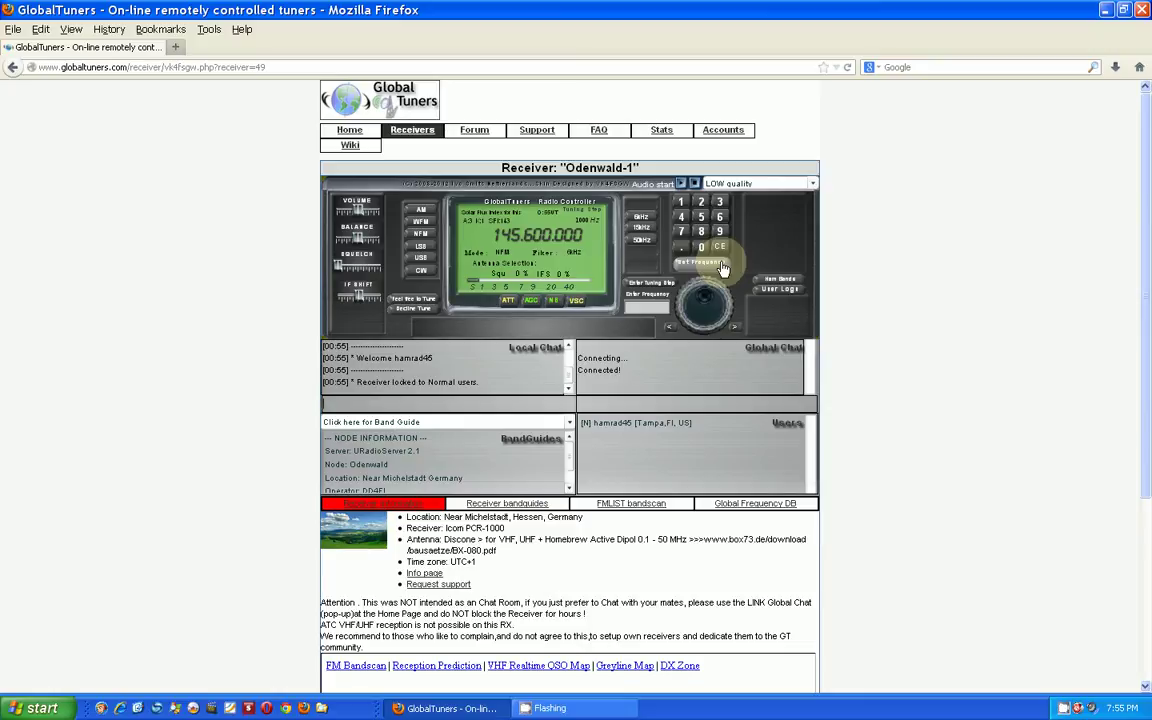
pyautogui.write('9.')
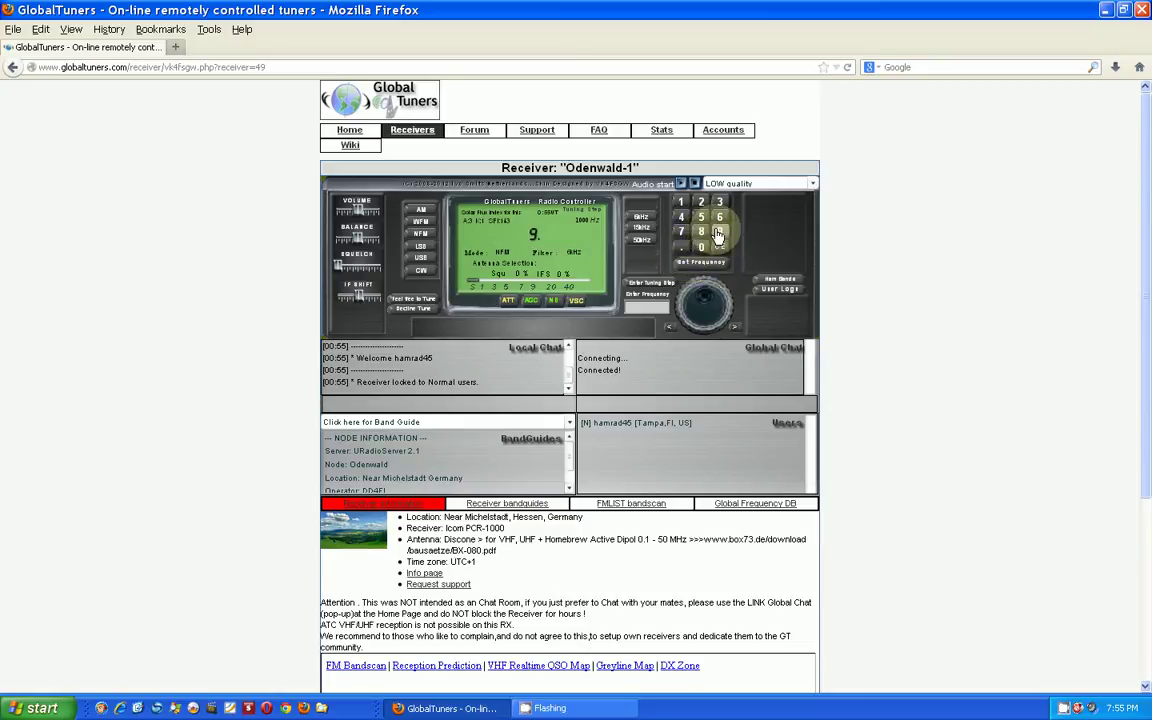
pyautogui.click(719, 231)
pyautogui.click(718, 217)
pyautogui.click(701, 216)
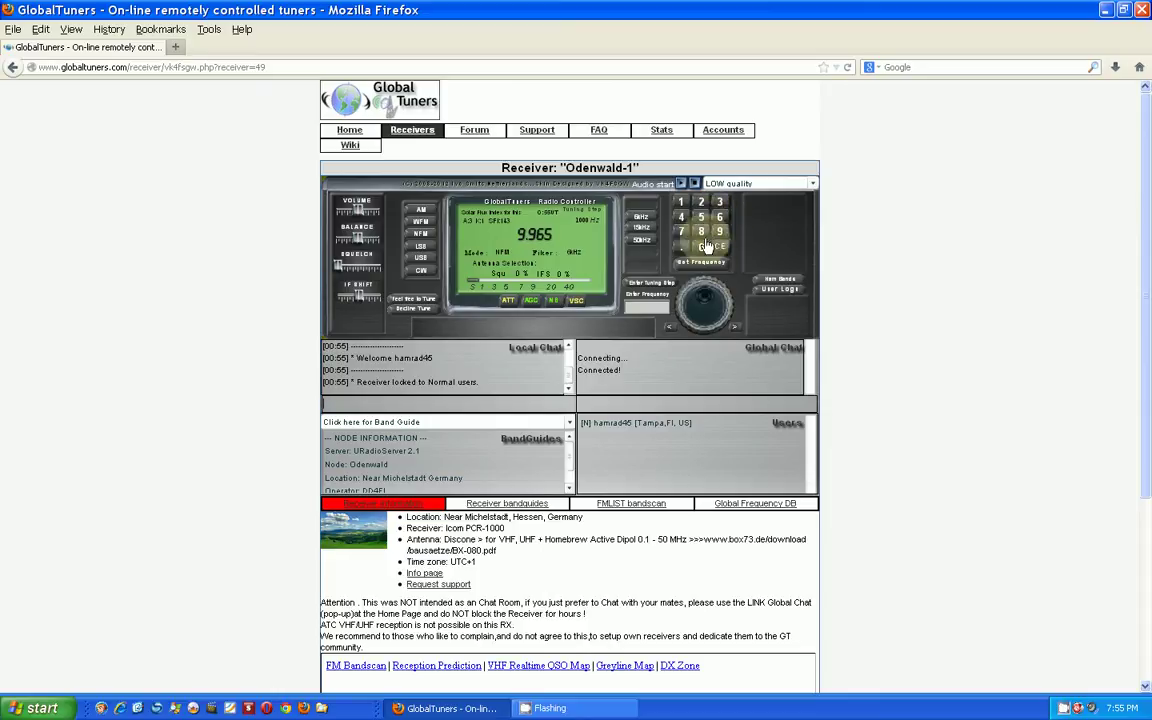
pyautogui.click(703, 266)
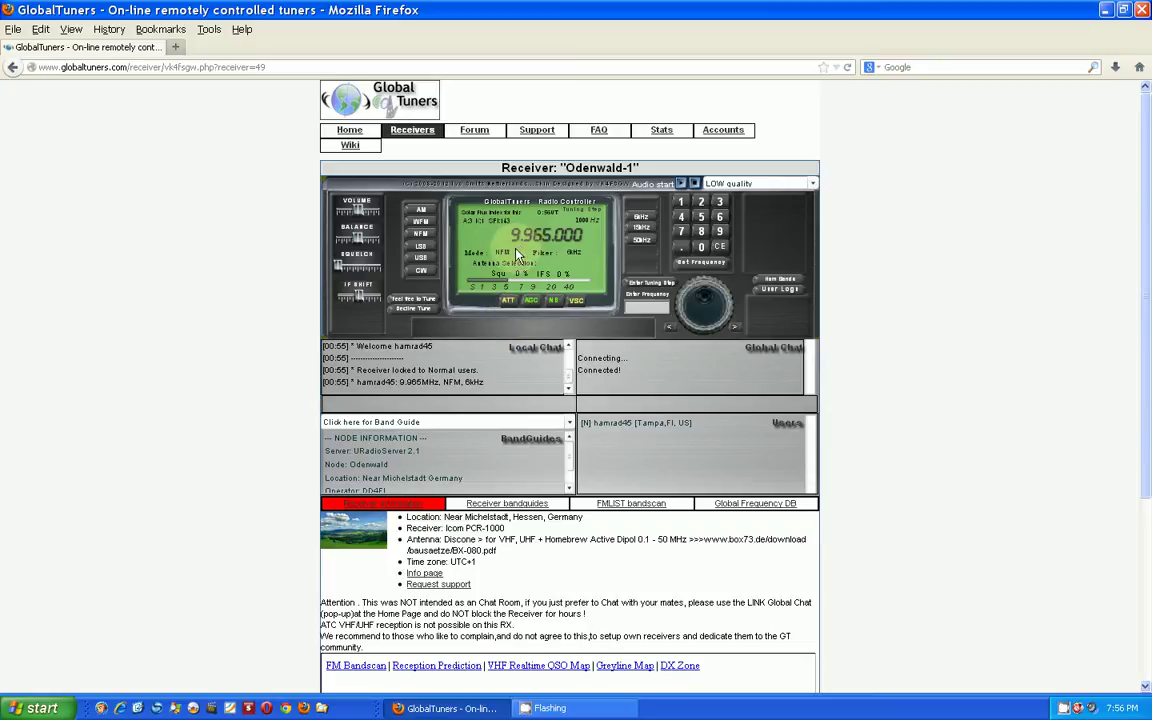
pyautogui.click(422, 212)
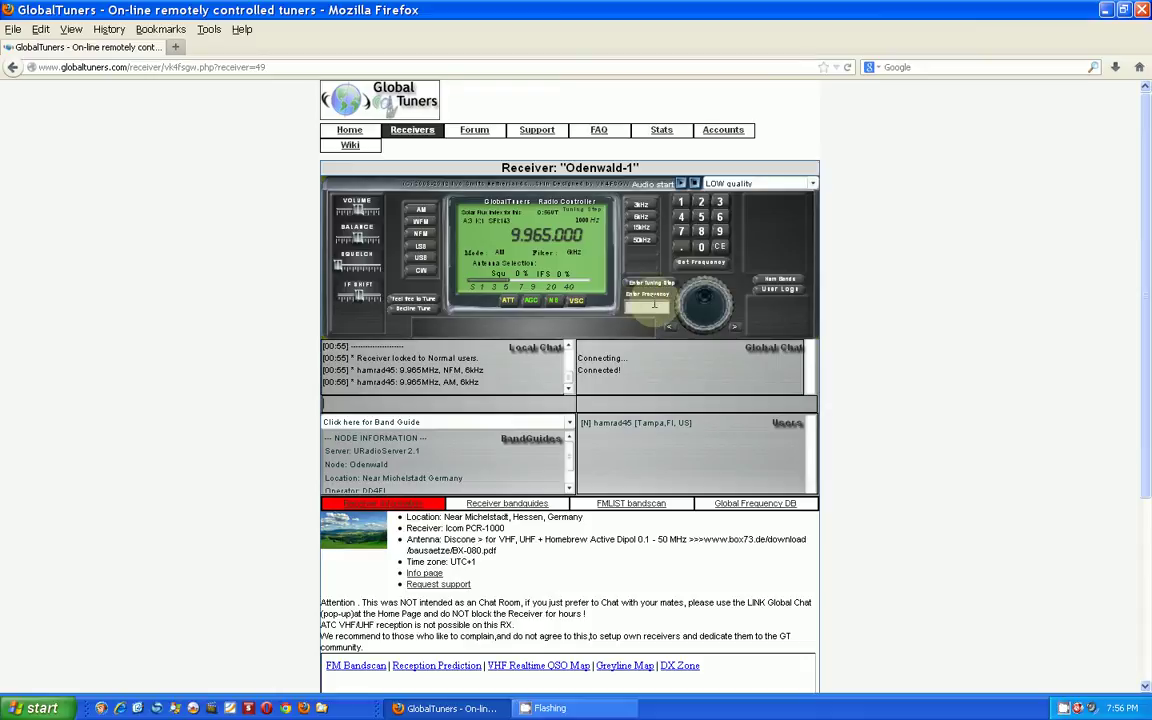
# Set the audio stream to MEDIUM quality and start the audio.
pyautogui.click(811, 184)
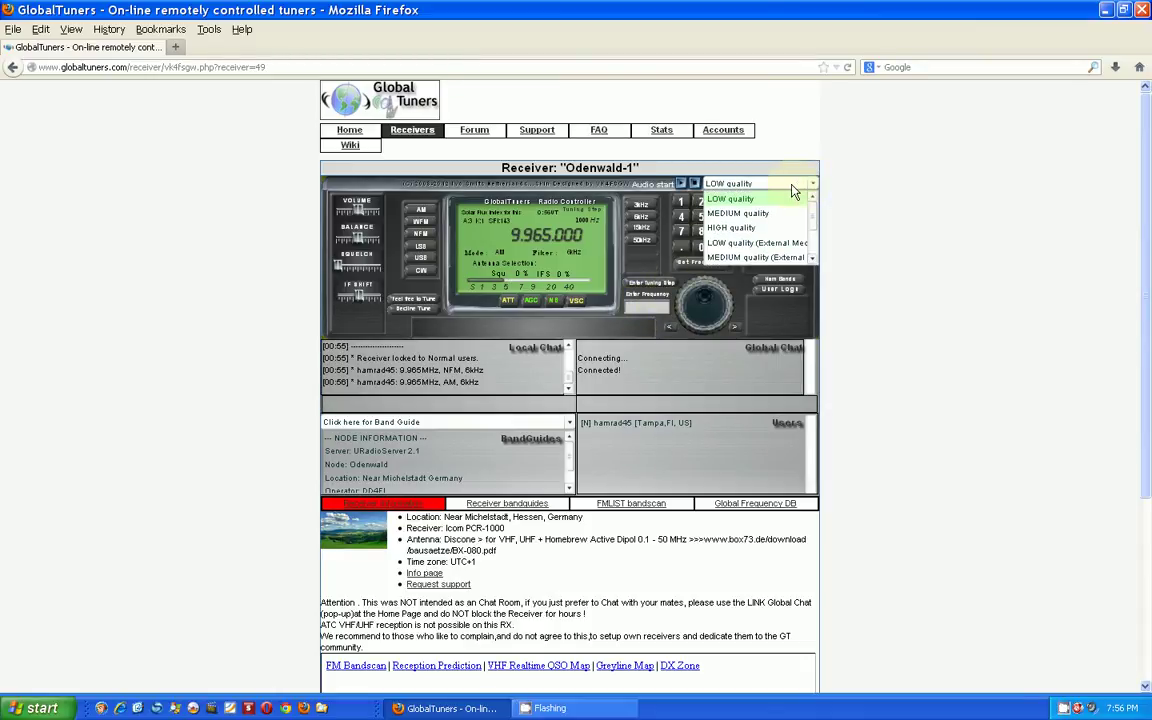
pyautogui.click(740, 213)
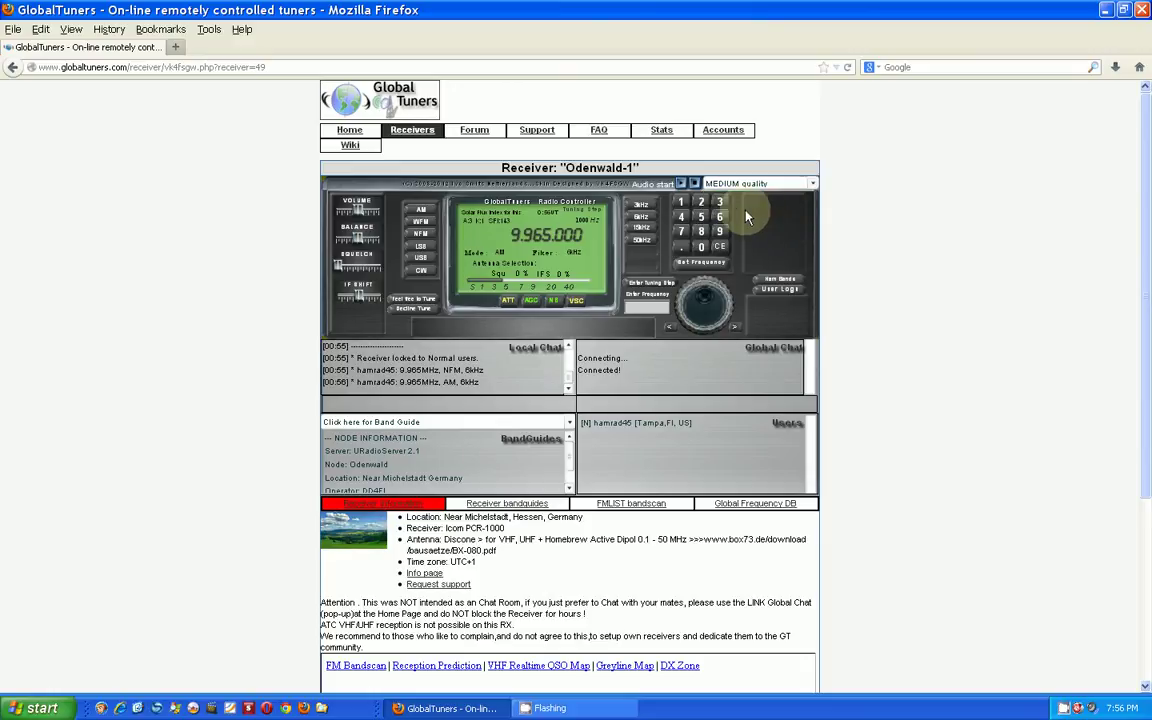
pyautogui.click(681, 184)
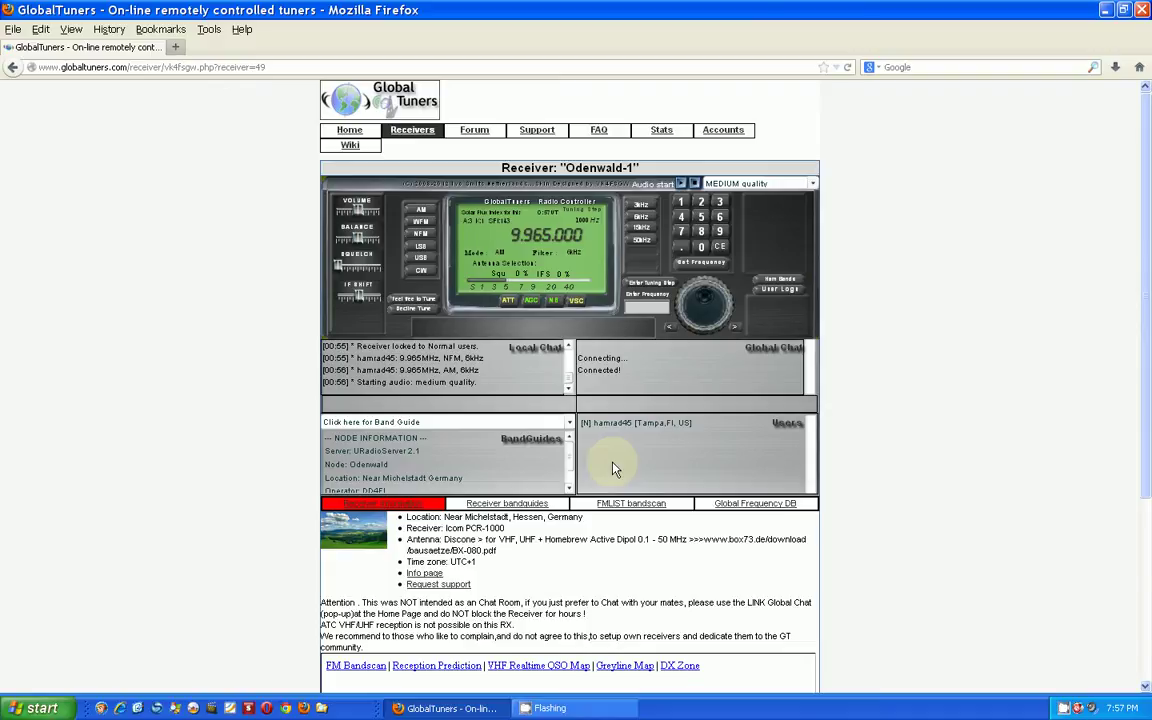
pyautogui.click(720, 234)
pyautogui.click(681, 246)
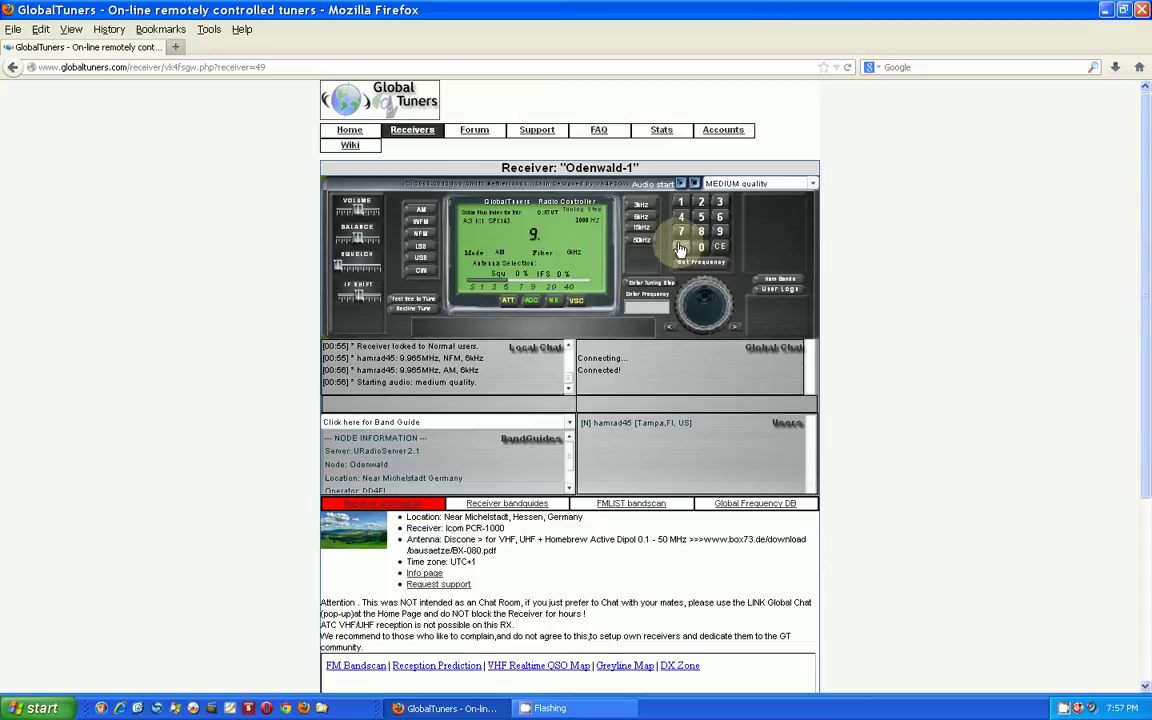
pyautogui.click(681, 231)
pyautogui.click(701, 248)
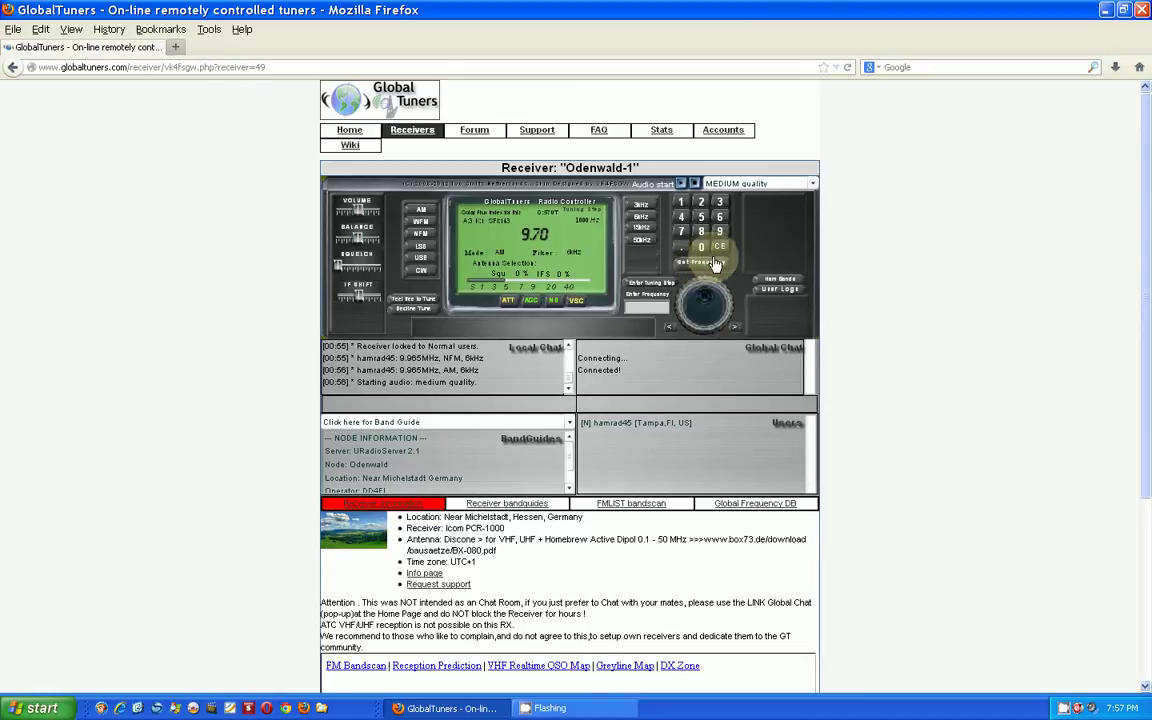
pyautogui.click(720, 250)
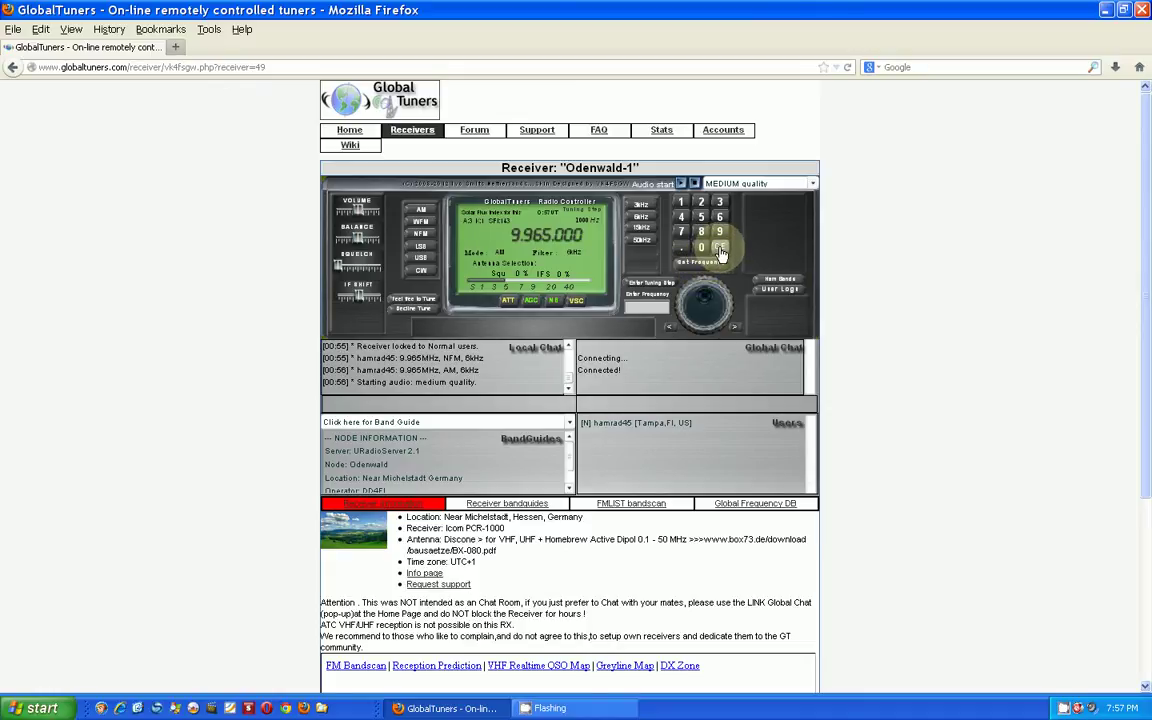
# Tune the receiver to 9.570 MHz and lower the volume.
pyautogui.write('9.')
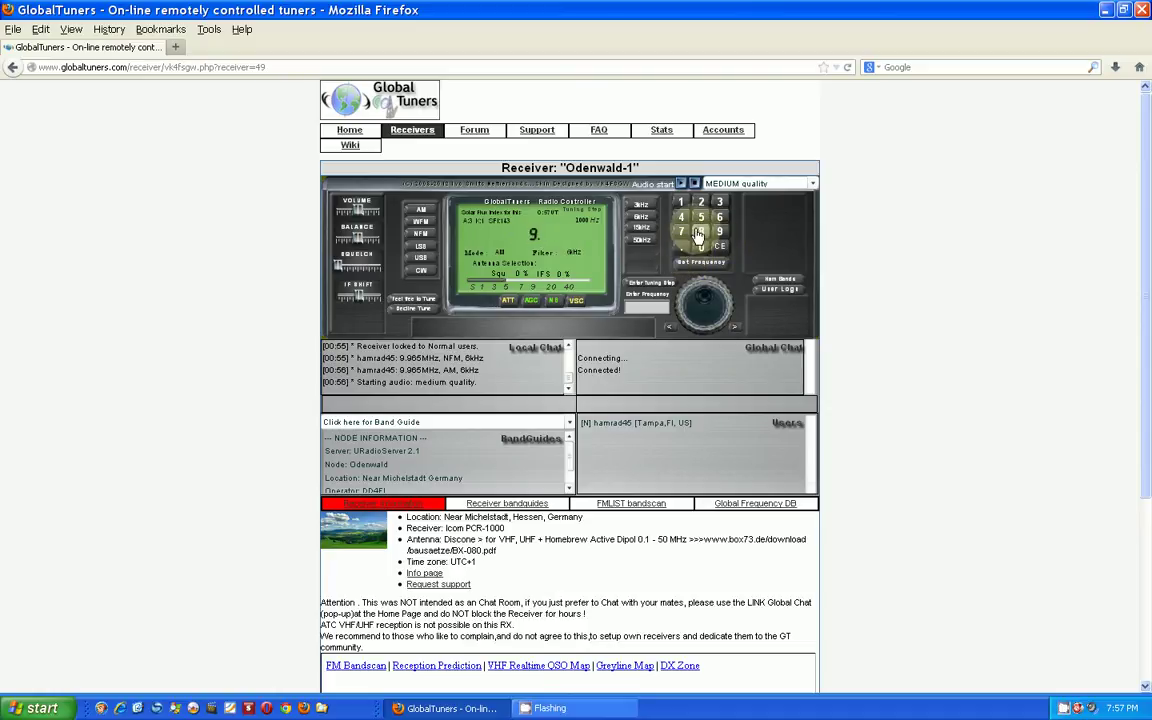
pyautogui.click(699, 218)
pyautogui.write('7')
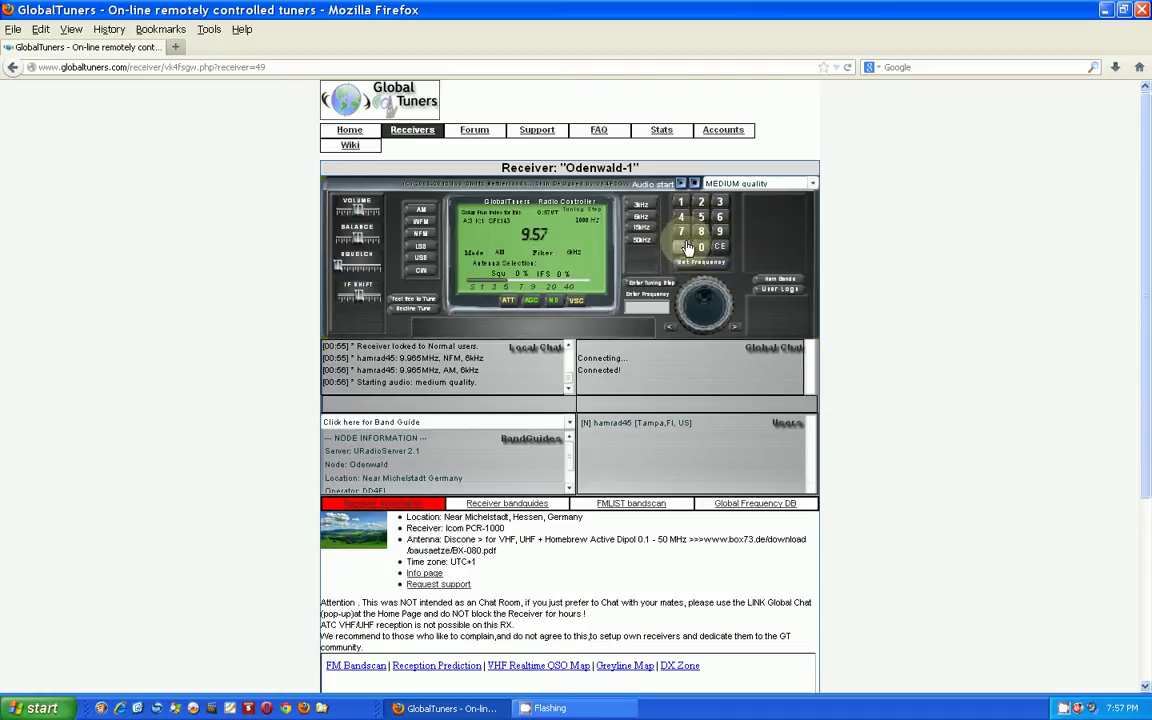
pyautogui.click(699, 247)
pyautogui.click(697, 268)
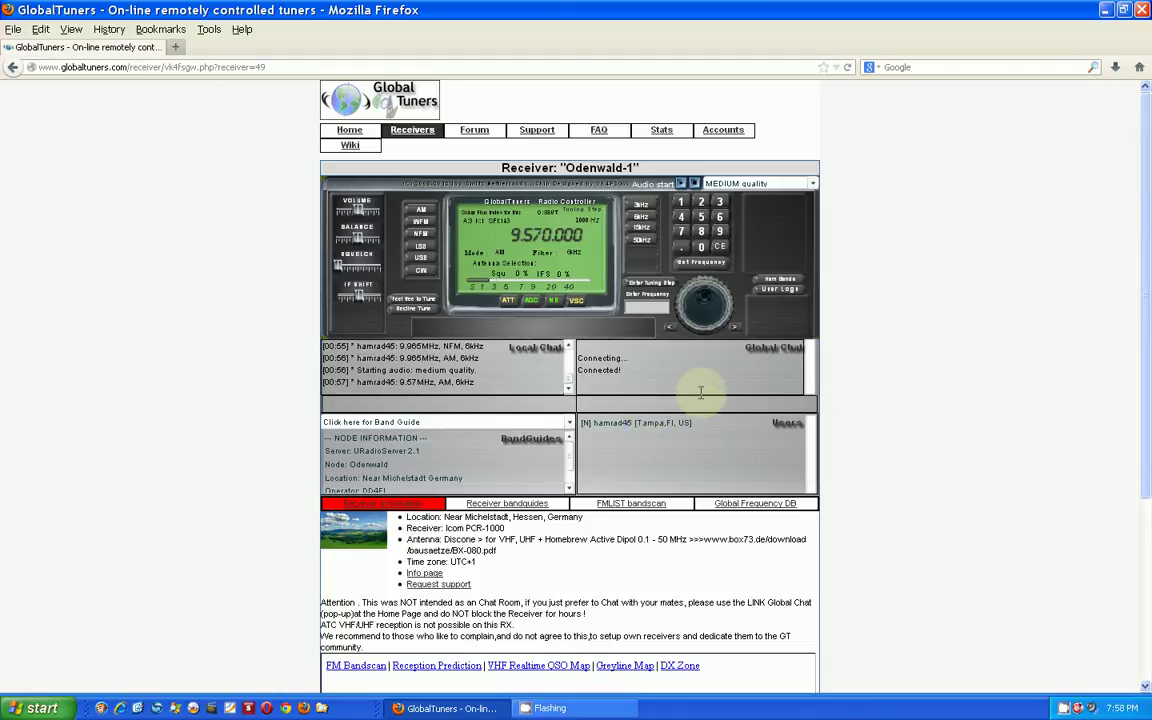
pyautogui.moveTo(355, 215); pyautogui.dragTo(347, 218)
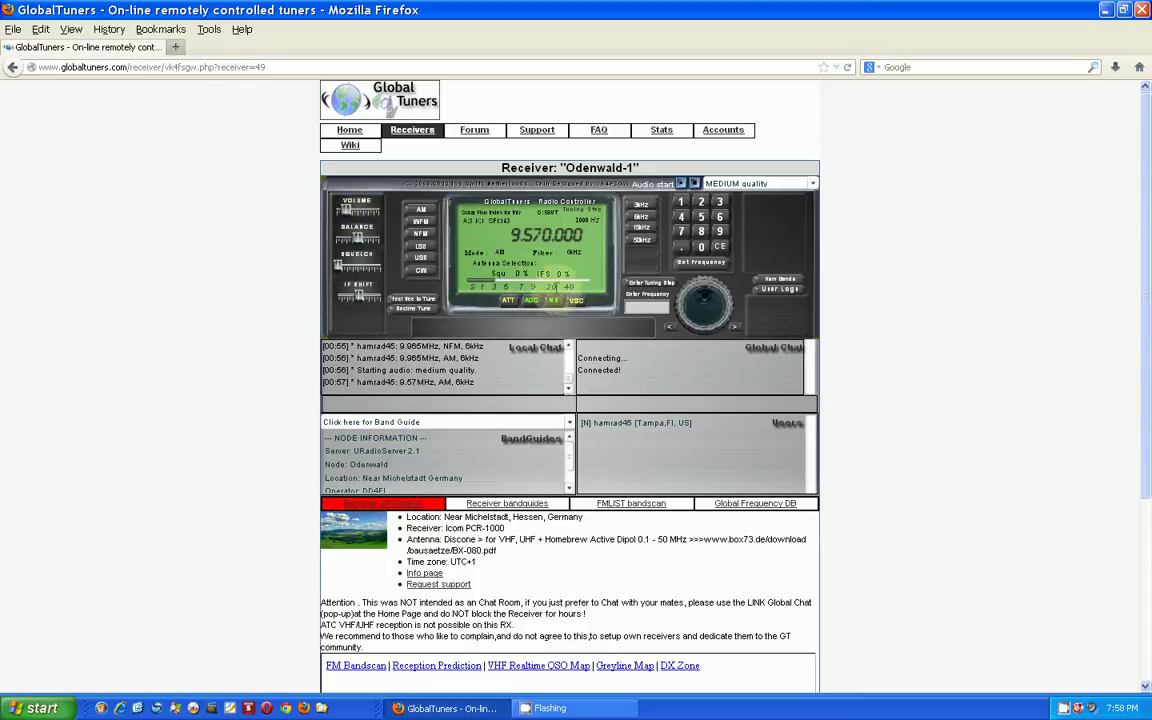
# Leave the receiver for the home page and look through the full list of online receivers from there.
pyautogui.click(422, 140)
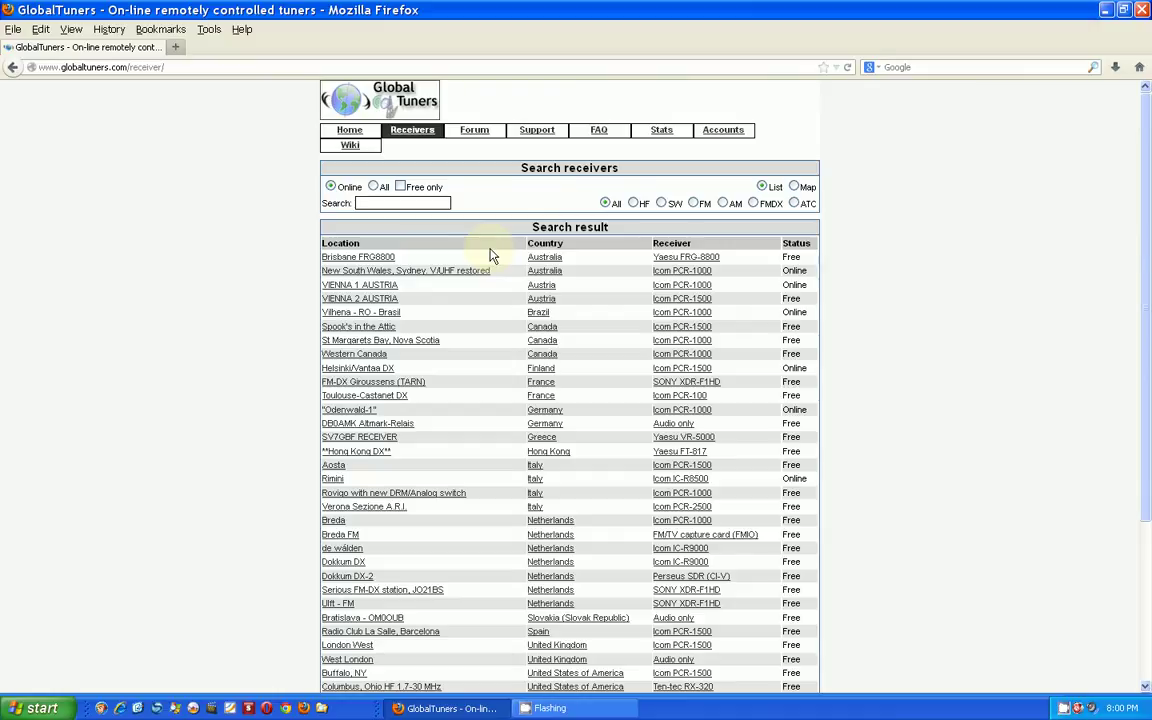
pyautogui.click(349, 134)
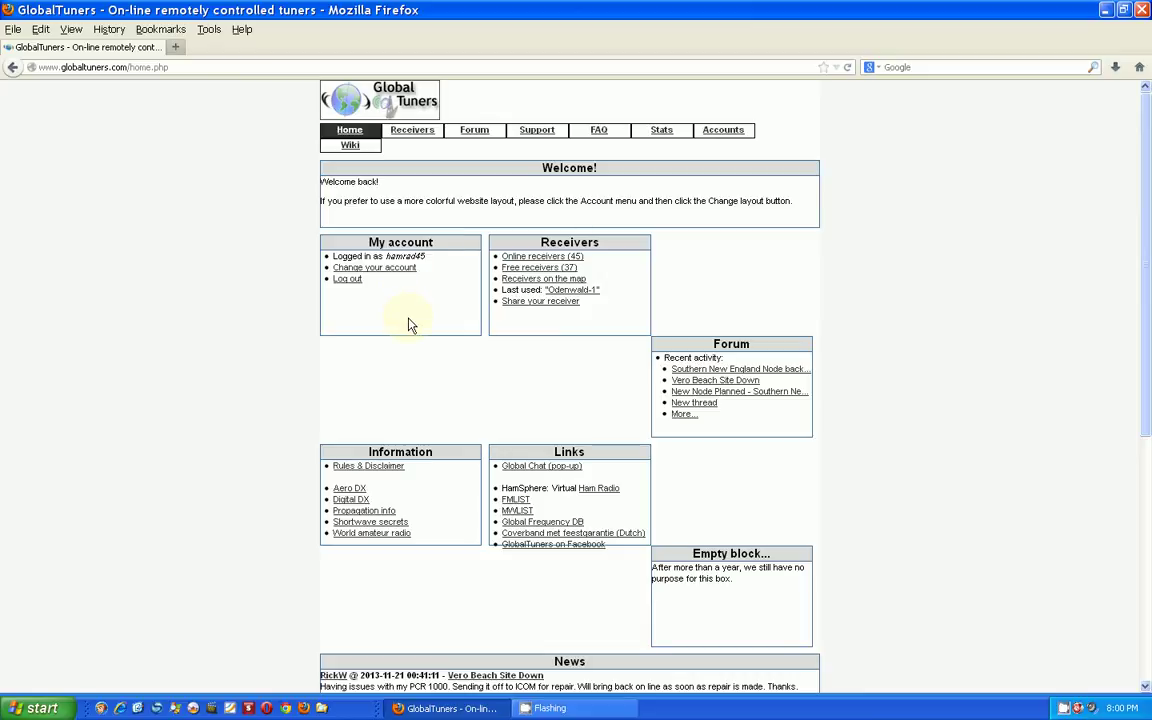
pyautogui.click(549, 258)
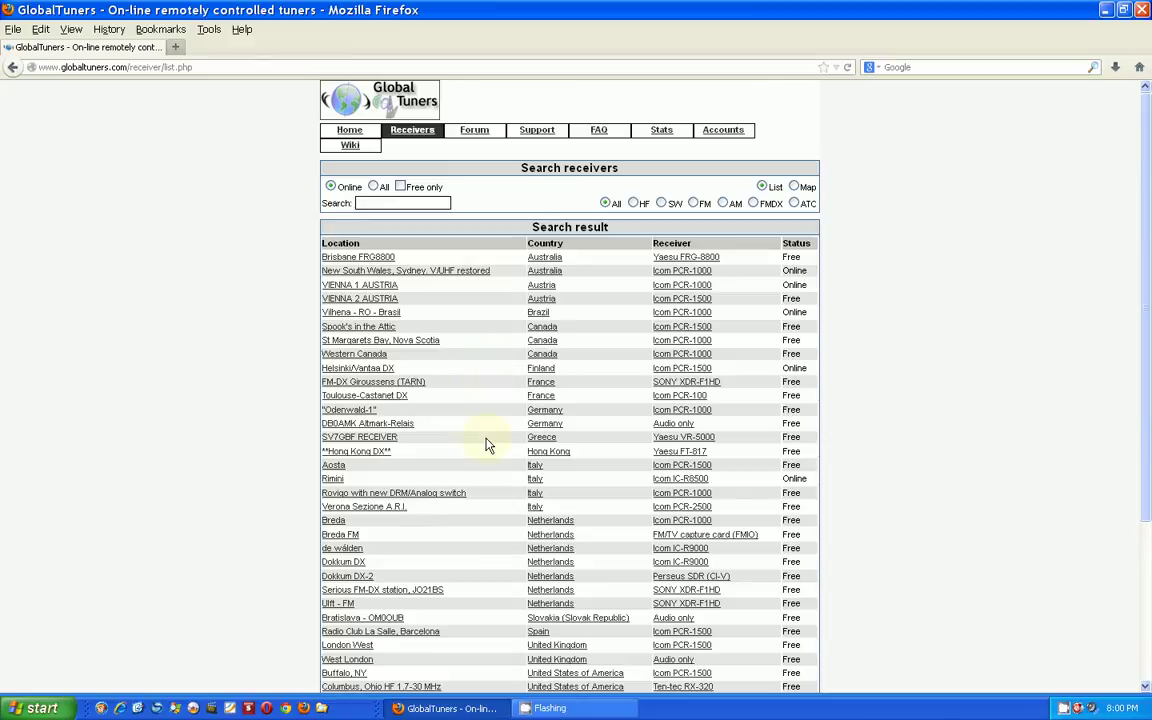
pyautogui.scroll(-5, 485, 445)
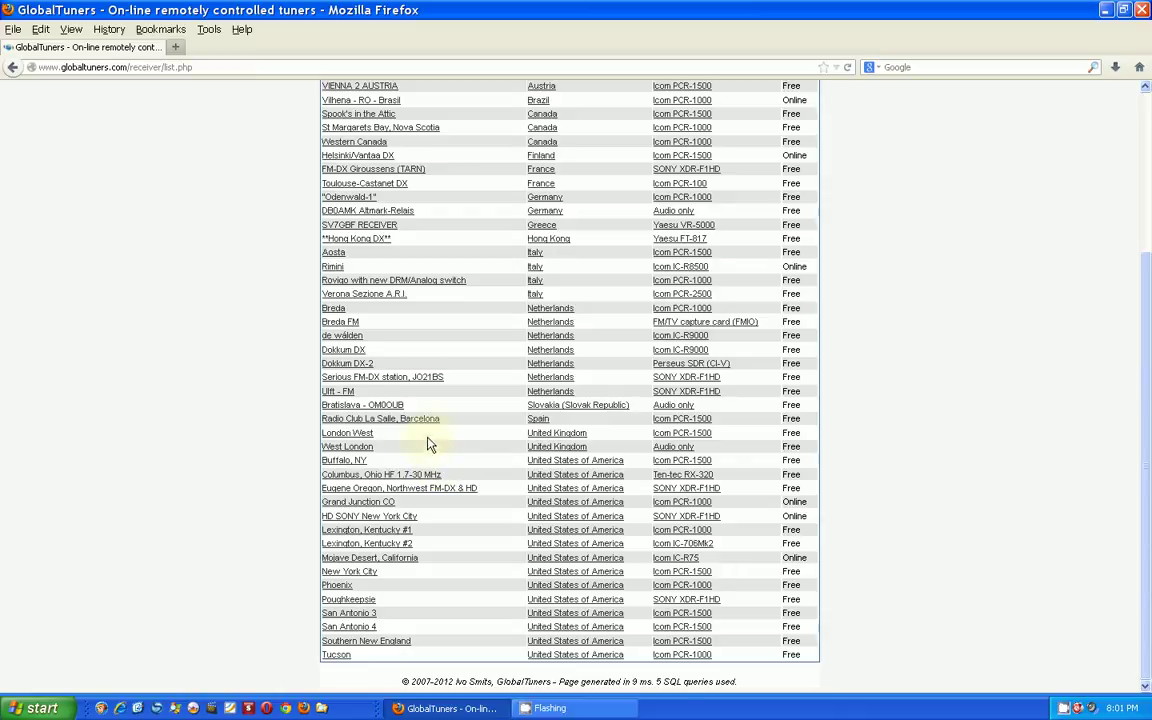
pyautogui.scroll(4, 430, 440)
pyautogui.scroll(-4, 436, 430)
pyautogui.scroll(3, 560, 170)
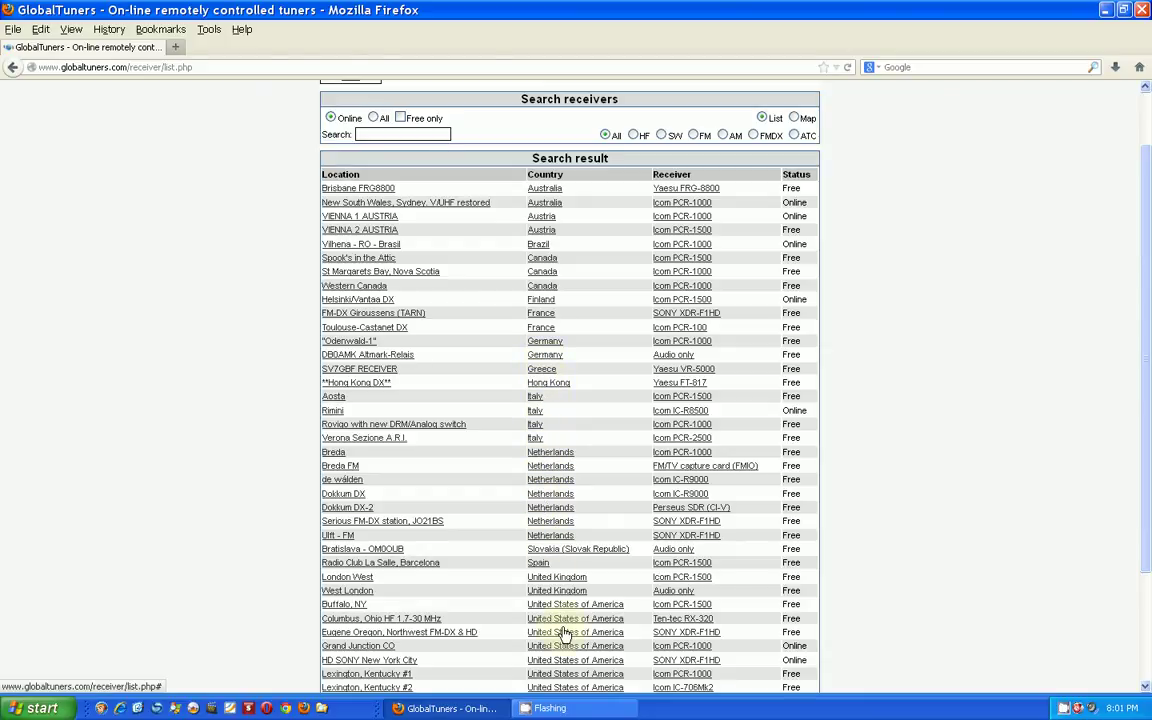
pyautogui.scroll(-3, 560, 632)
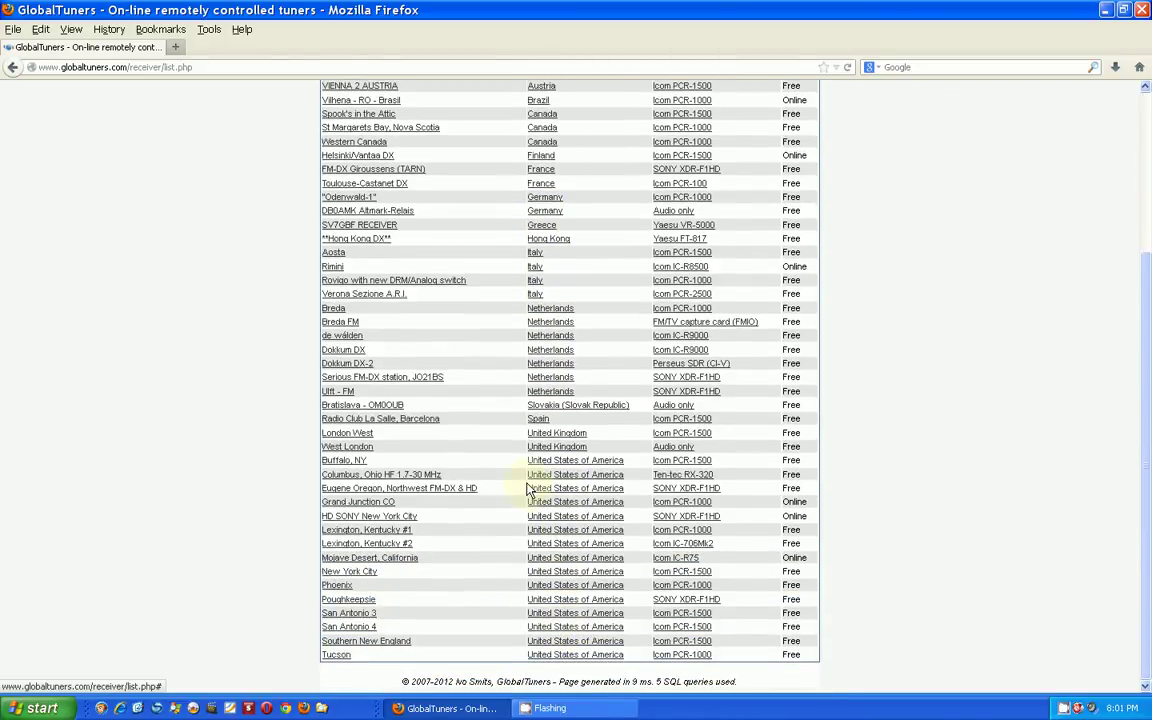